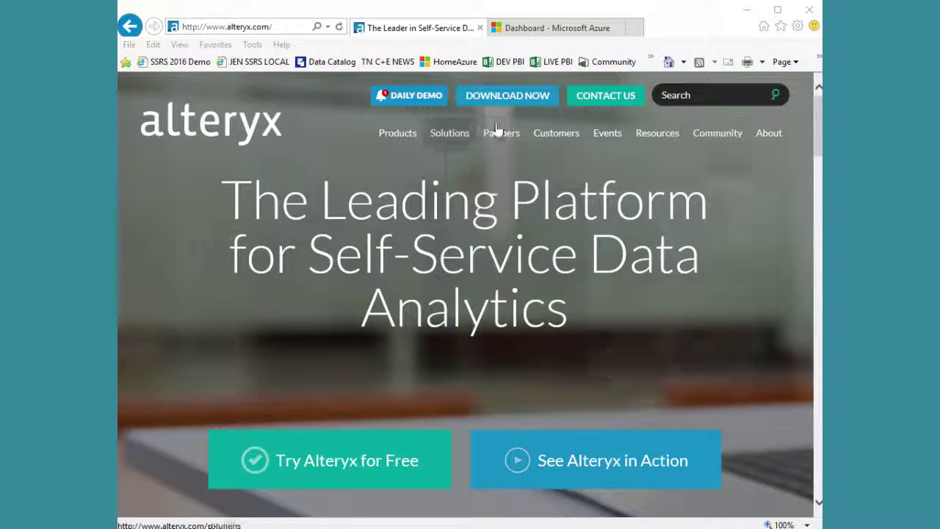
Open Alteryx's Microsoft partner page from the Partners menu on alteryx.com
mouse_move(499, 132)
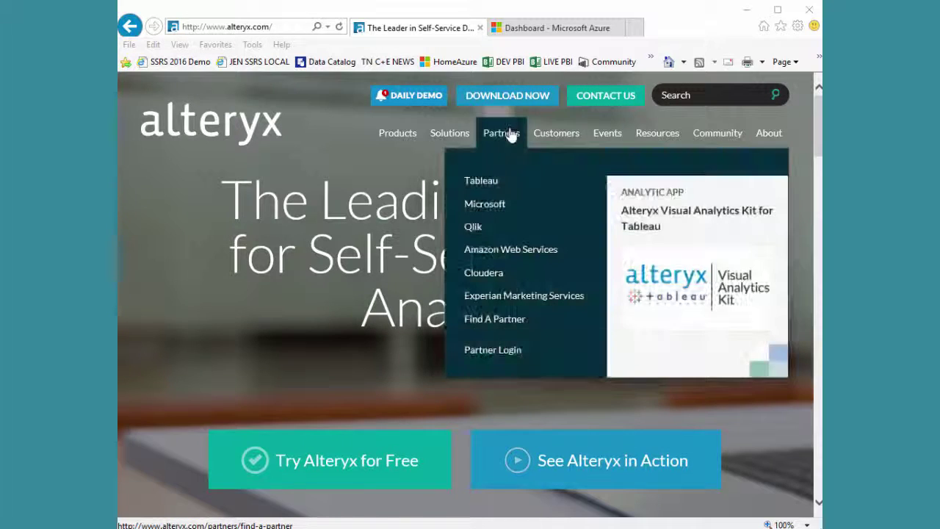
click(496, 211)
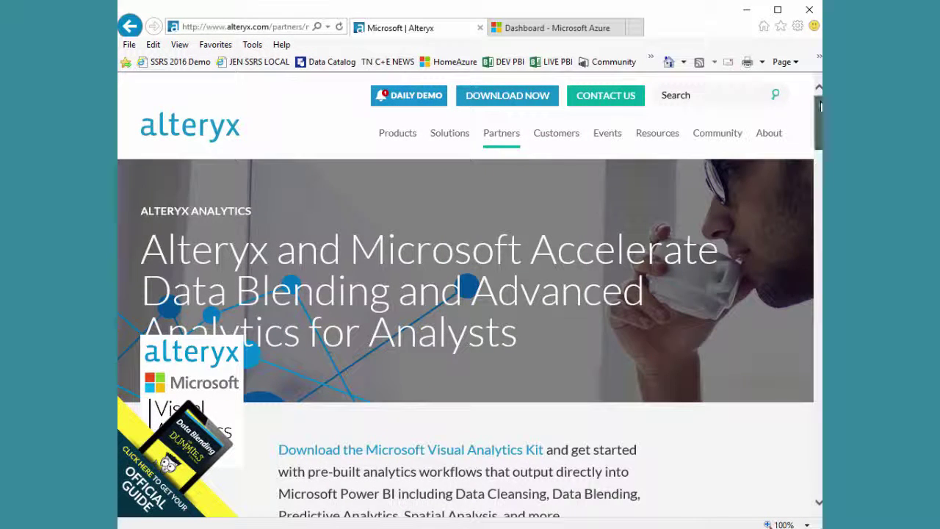
Scroll through the Microsoft partner page, minimize Internet Explorer, and drag out Predictive New Customers.yxmd
drag(820, 107, 820, 139)
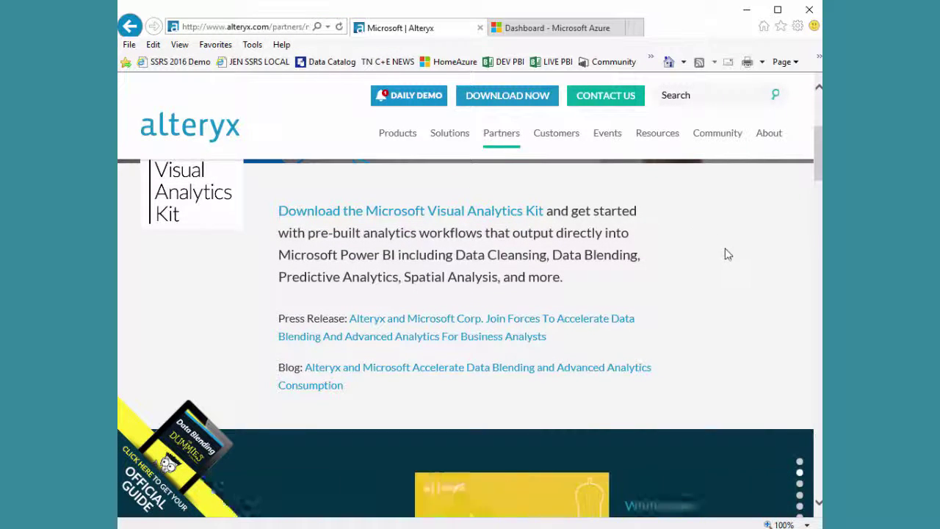
click(820, 172)
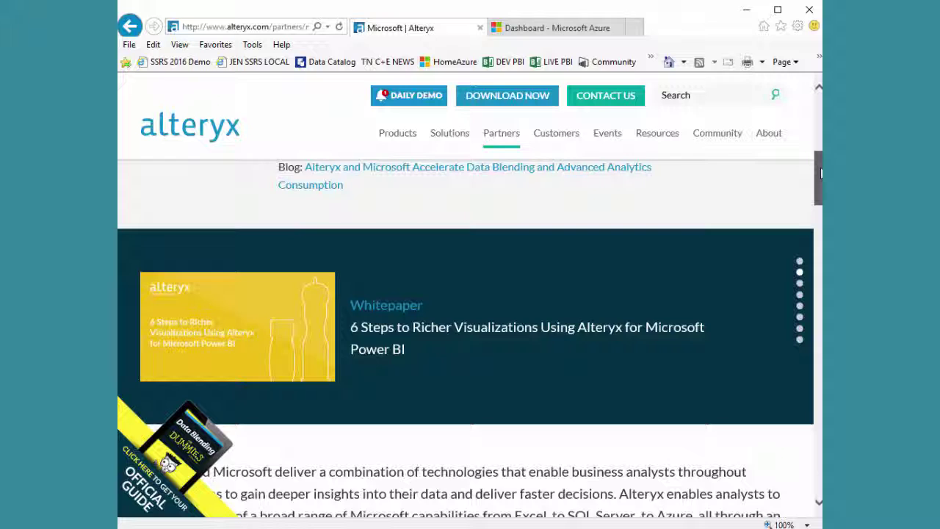
drag(820, 172, 820, 315)
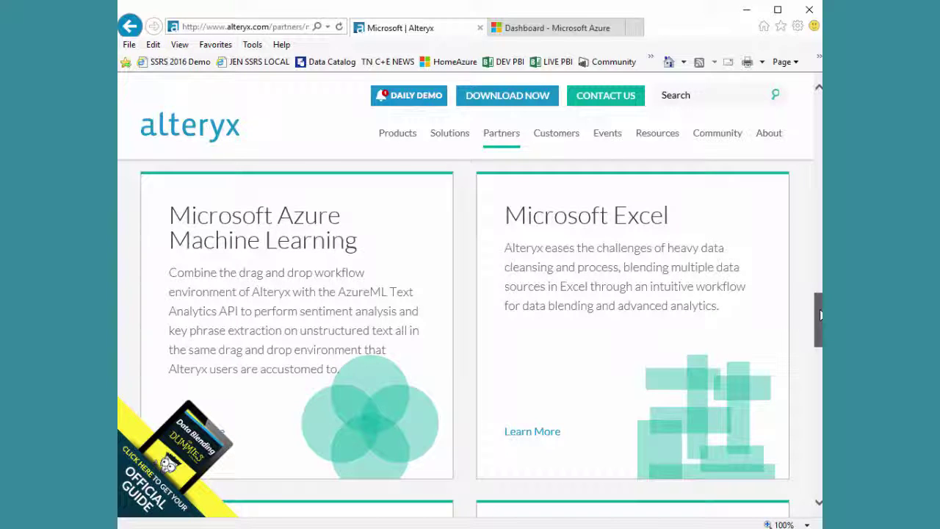
drag(820, 314, 821, 391)
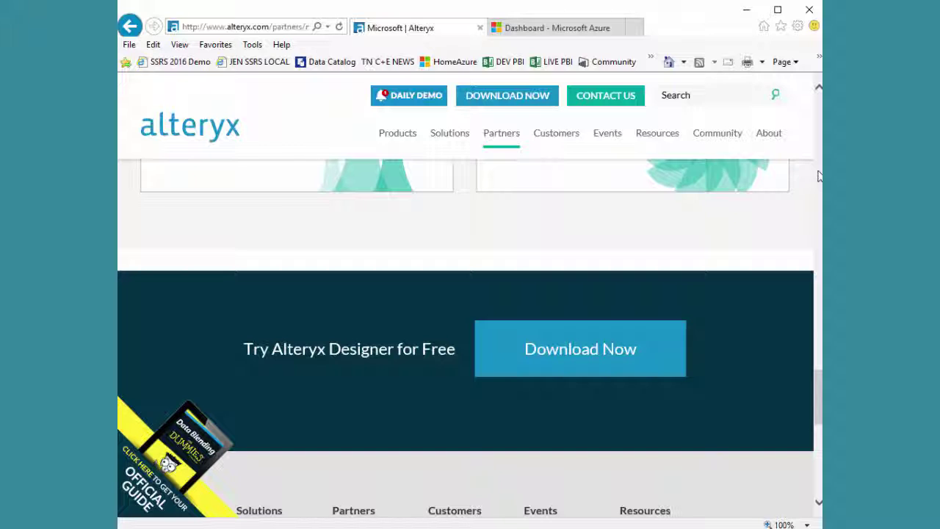
click(747, 9)
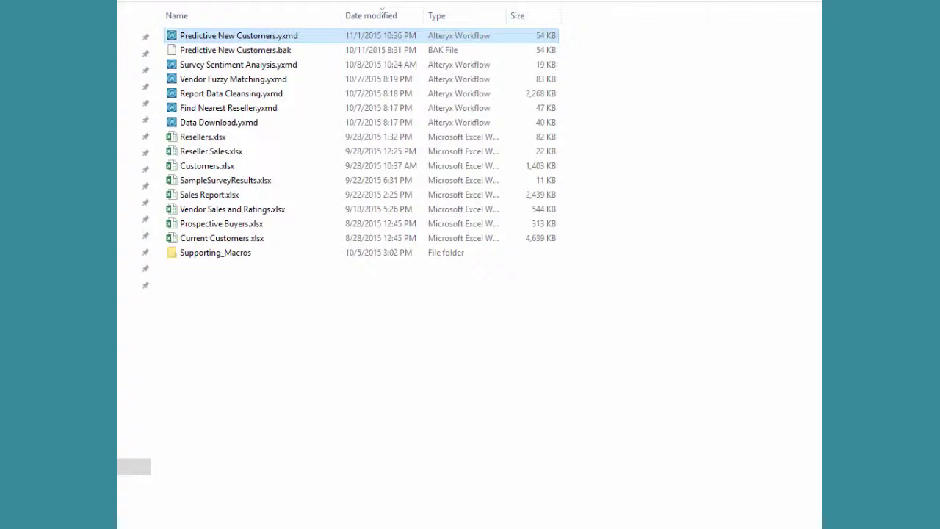
drag(298, 37, 302, 42)
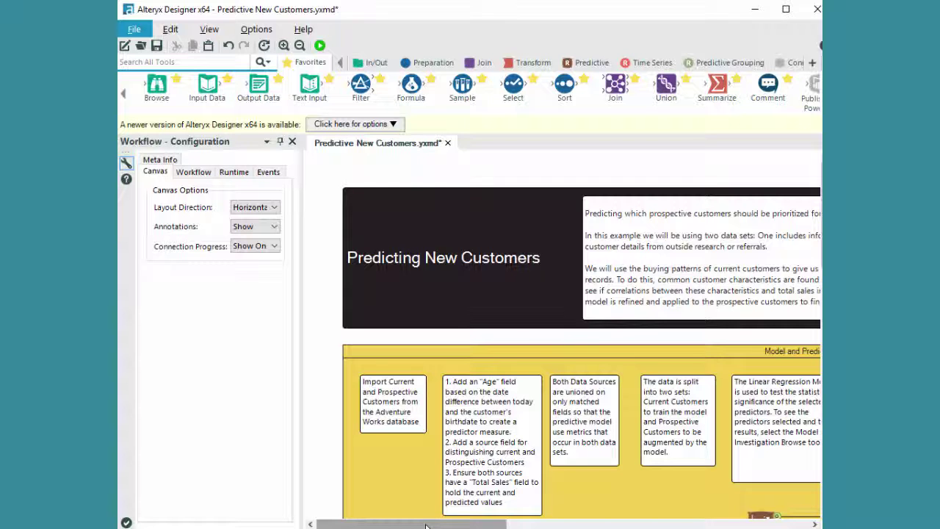
Drop Predictive New Customers.yxmd into Designer, close Workflow - Configuration, and scroll to Model and Predict
drag(425, 526, 439, 526)
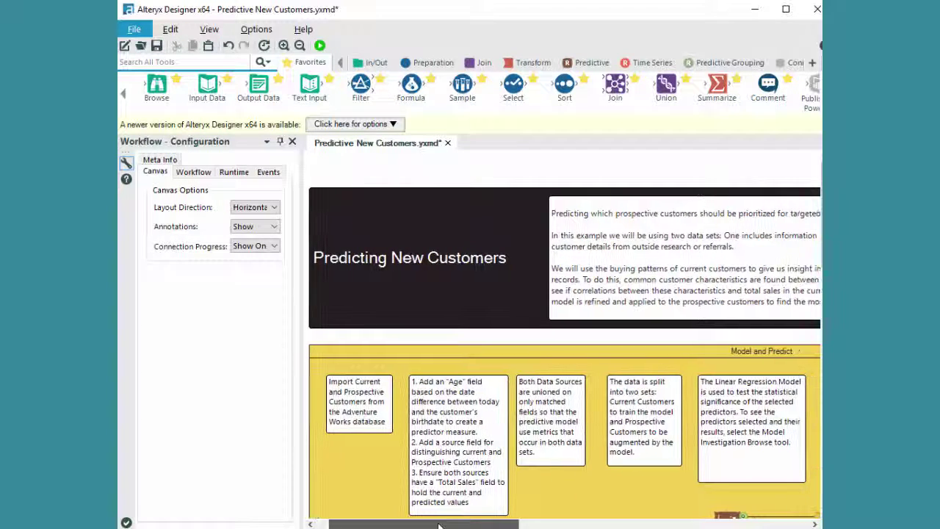
click(292, 143)
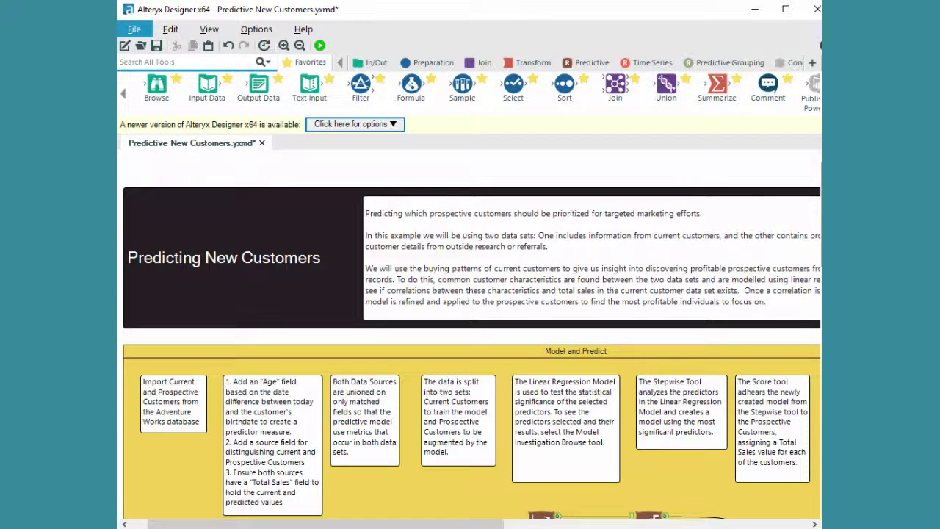
scroll(471, 337, down, 5)
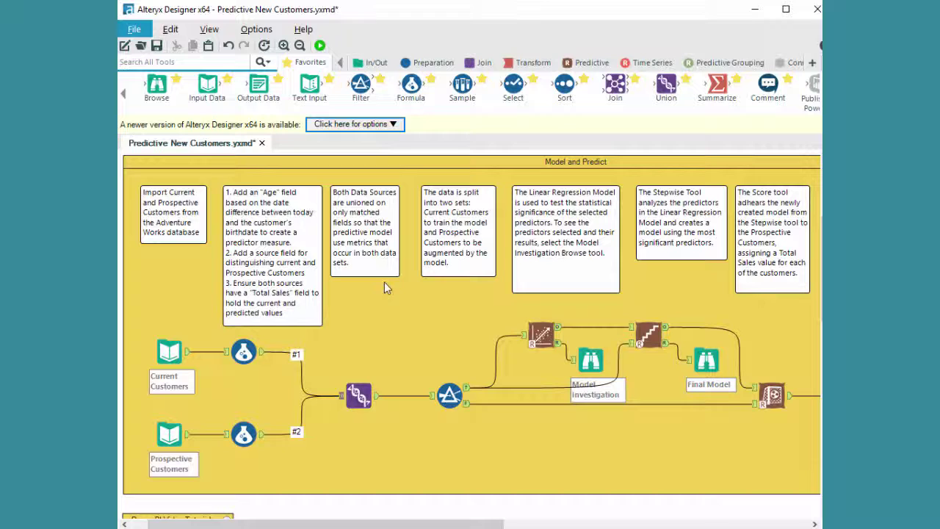
Inspect the Publish to Power BI tool's configuration and Advanced authorization settings, then close the pane
drag(412, 522, 719, 525)
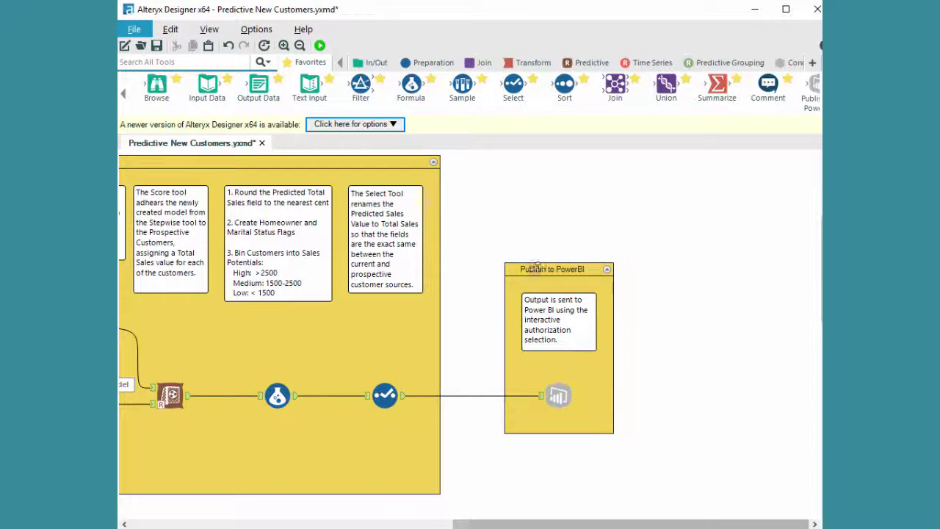
click(542, 270)
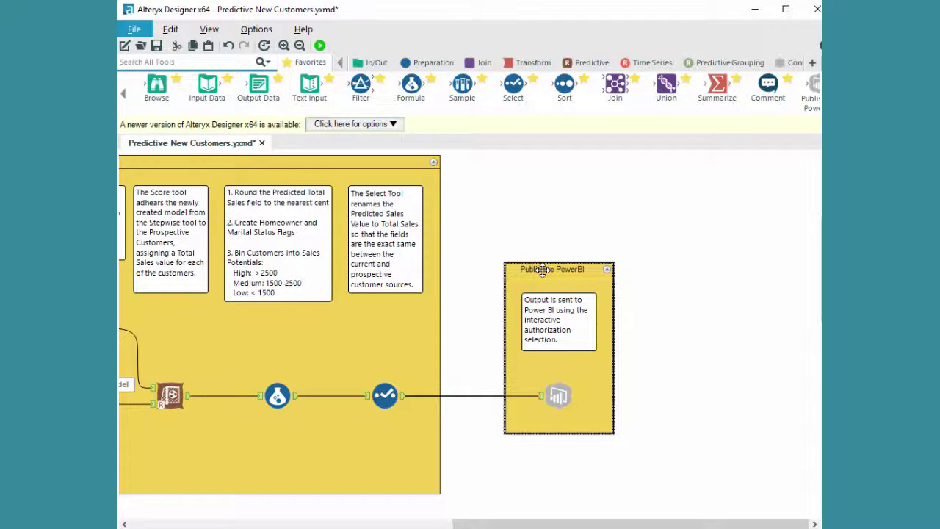
click(558, 399)
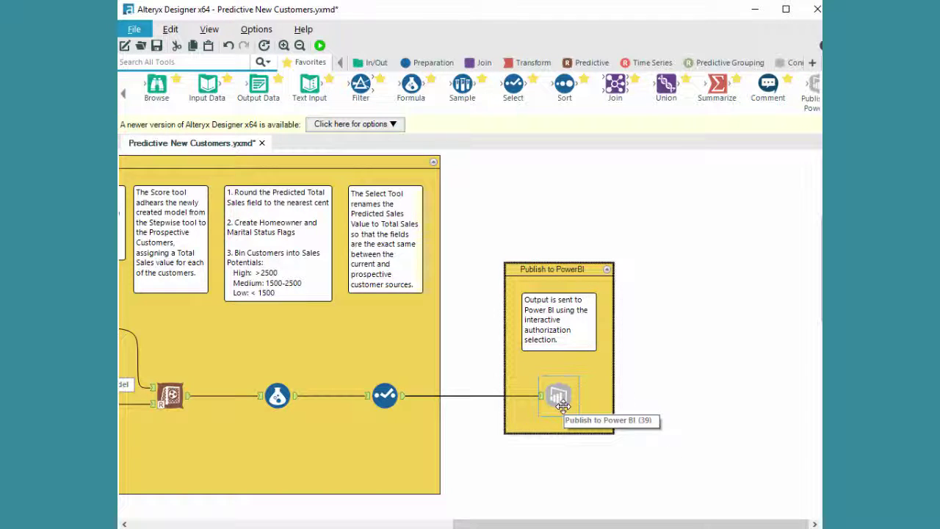
right_click(562, 405)
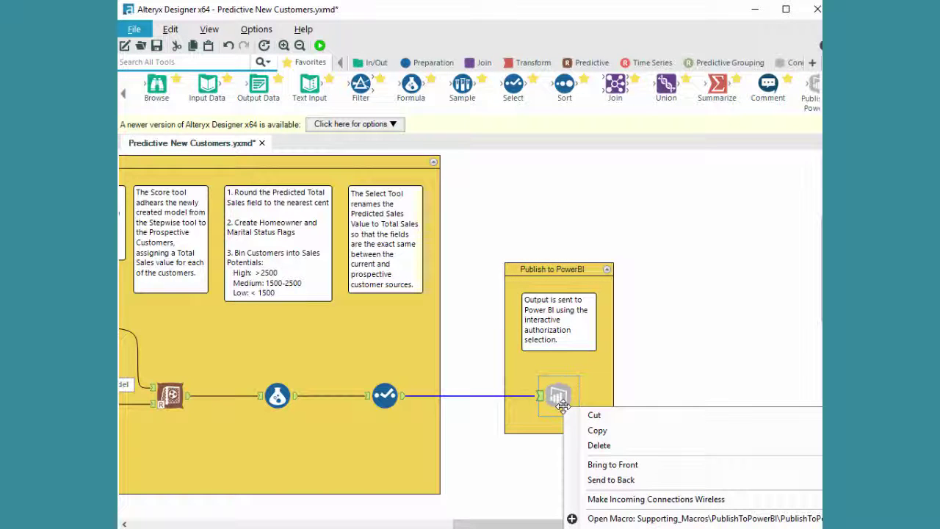
key(Escape)
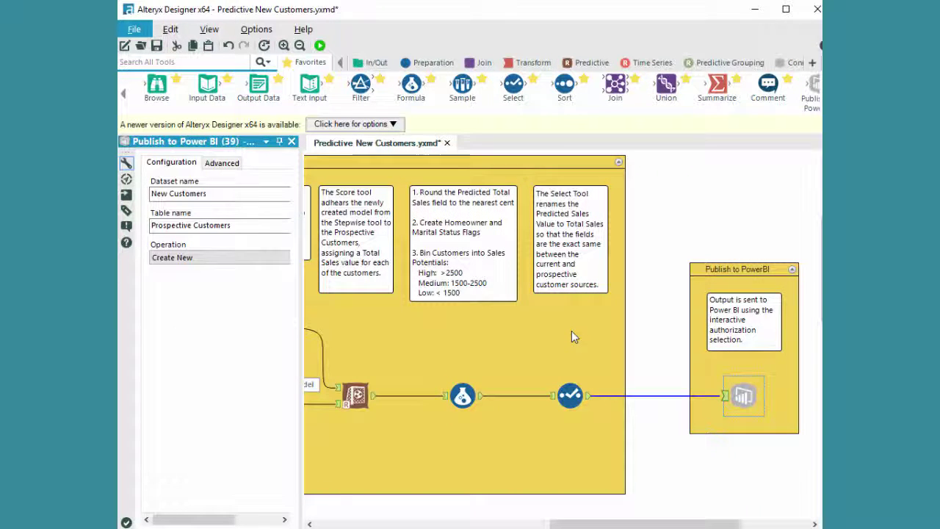
click(125, 181)
click(126, 162)
click(222, 162)
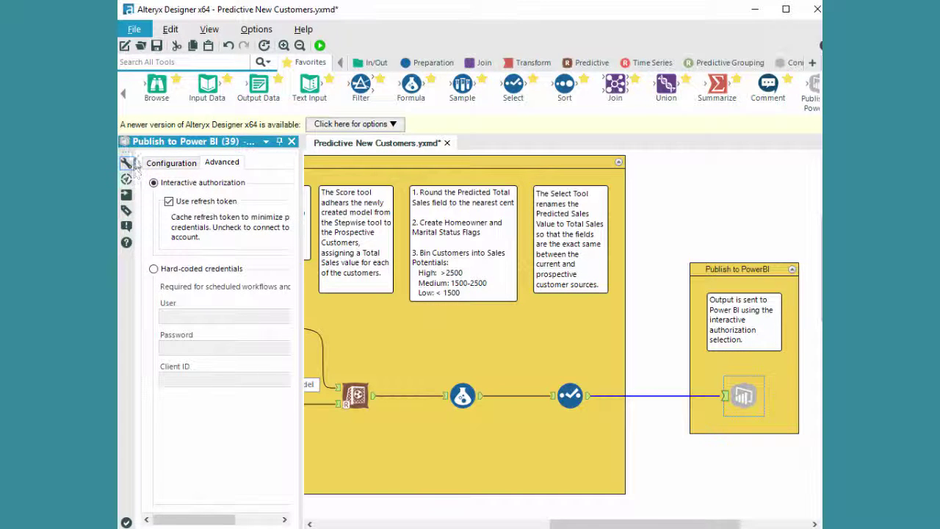
click(291, 141)
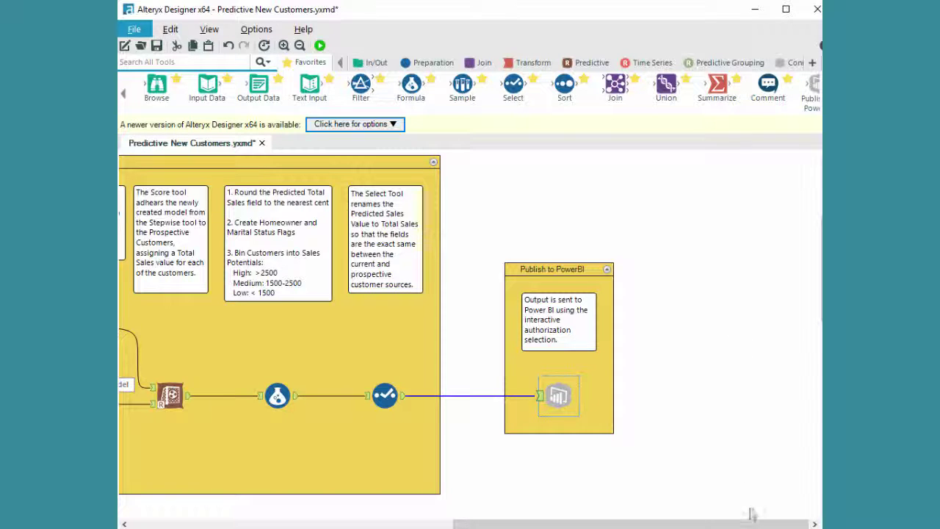
Expand the Power BI Video Tutorial container, view its video, then return to the canvas top
drag(751, 523, 428, 523)
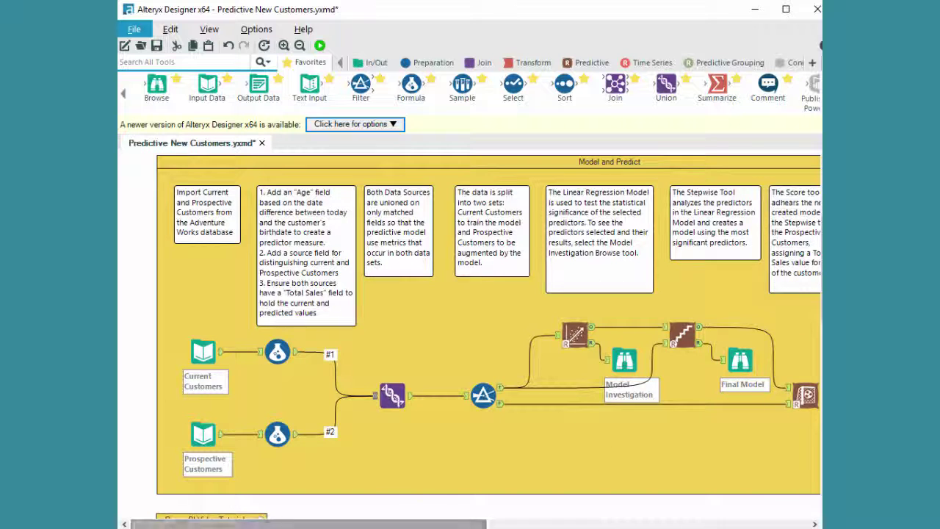
scroll(265, 253, down, 8)
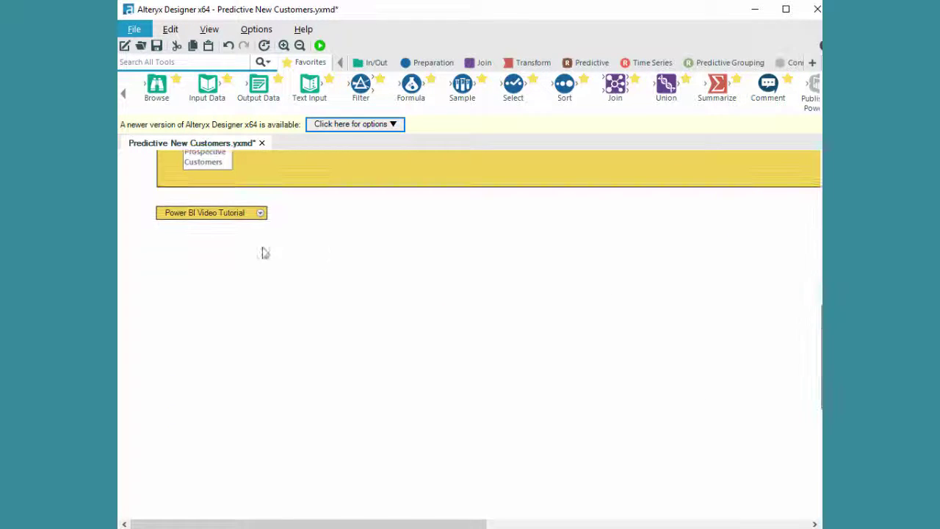
click(260, 213)
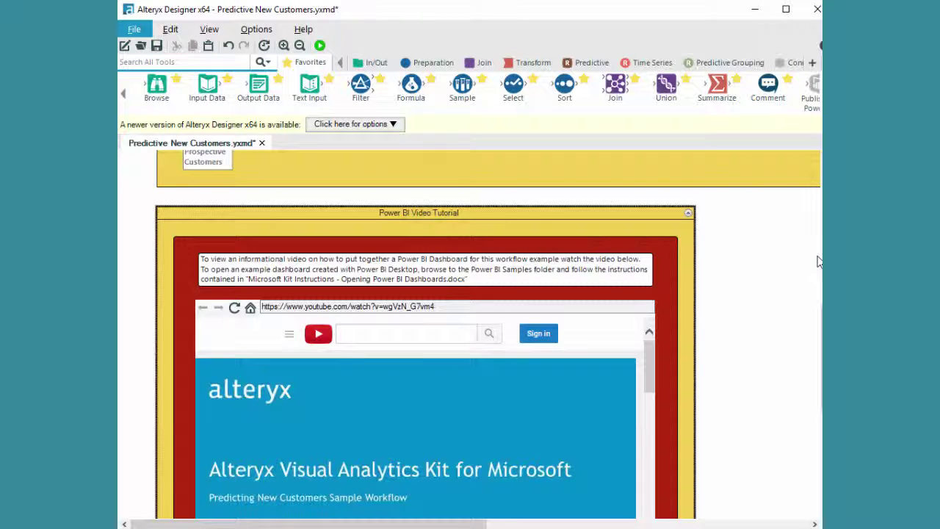
scroll(489, 335, down, 5)
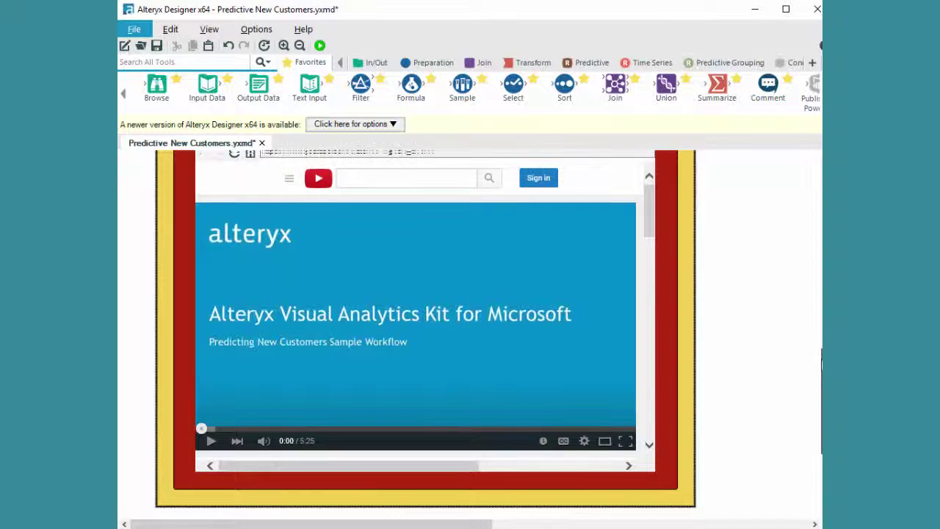
scroll(306, 471, up, 1)
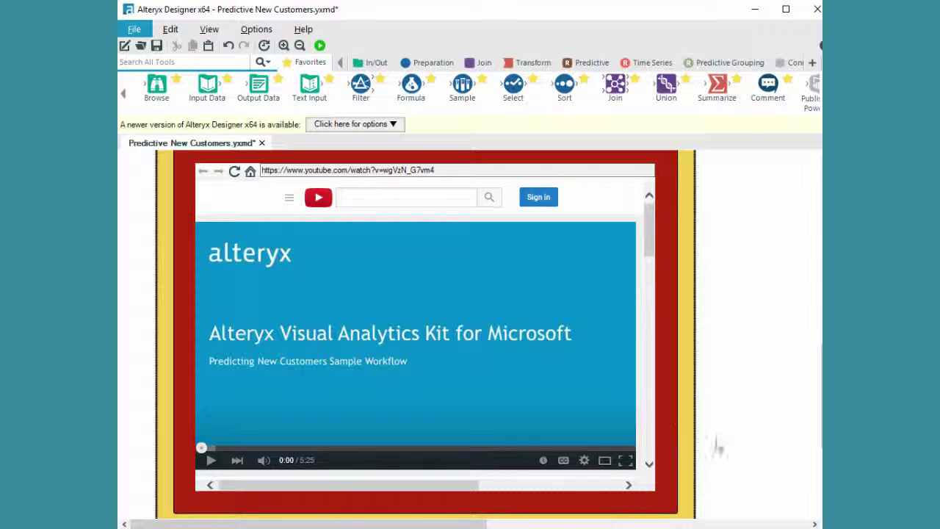
scroll(756, 330, up, 10)
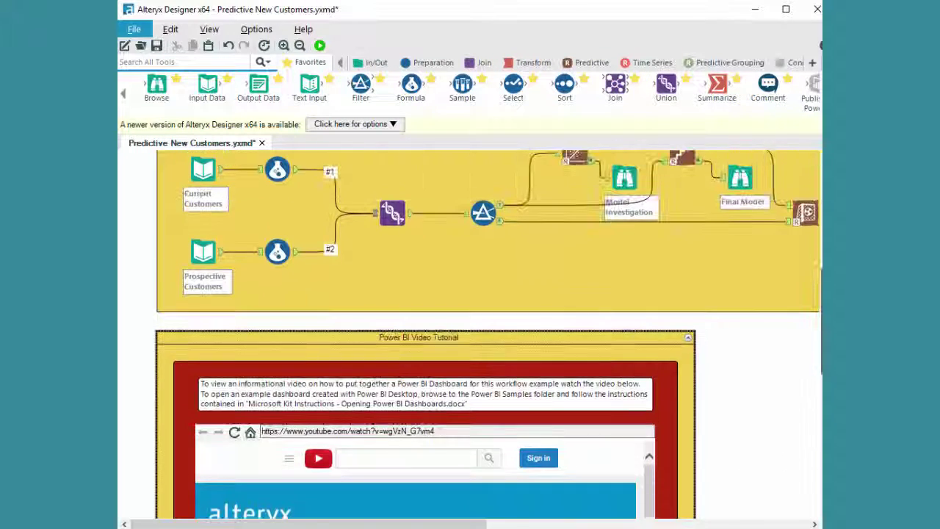
scroll(489, 331, up, 3)
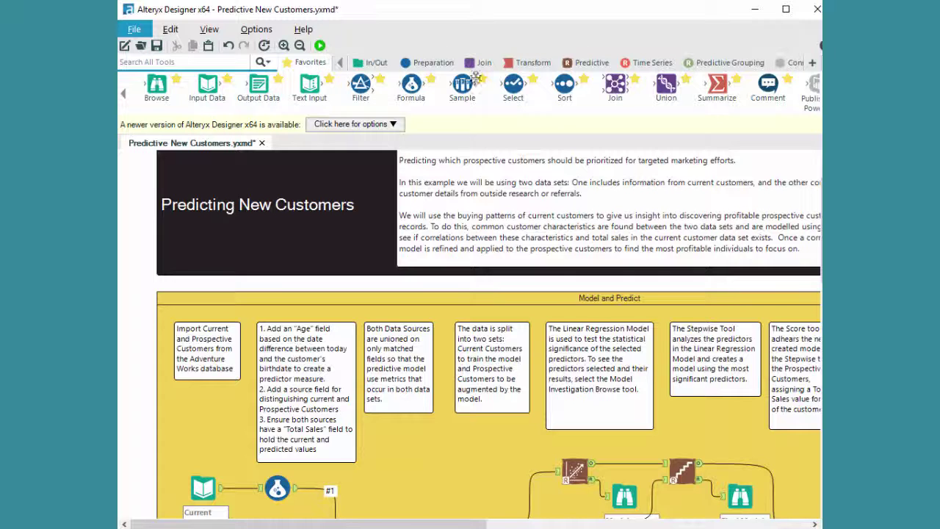
Show Publish to Power BI in Favorites, then browse the Connectors tool palette
click(798, 99)
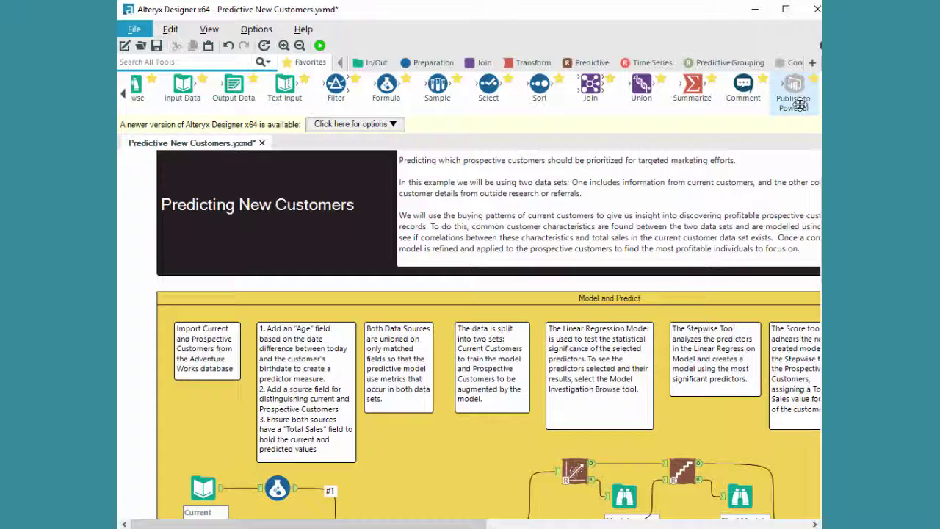
click(791, 64)
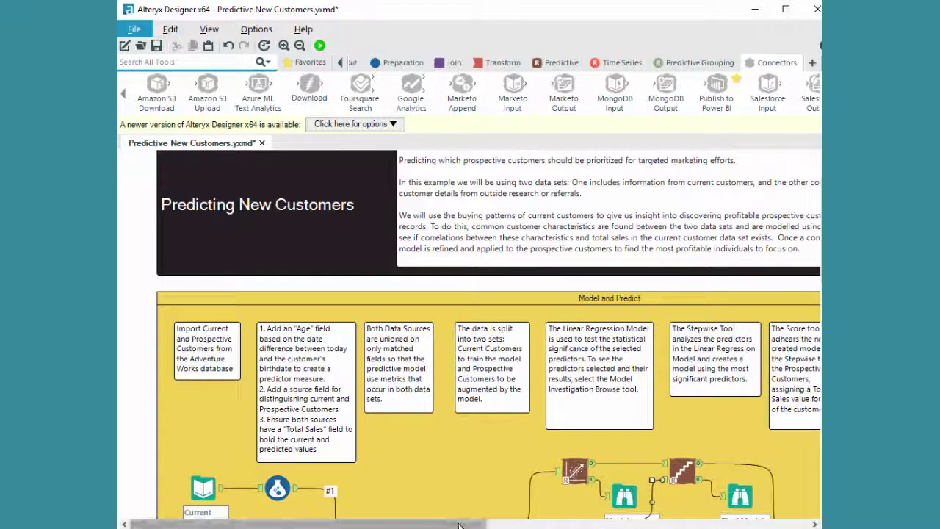
drag(467, 524, 495, 524)
scroll(470, 92, down, 2)
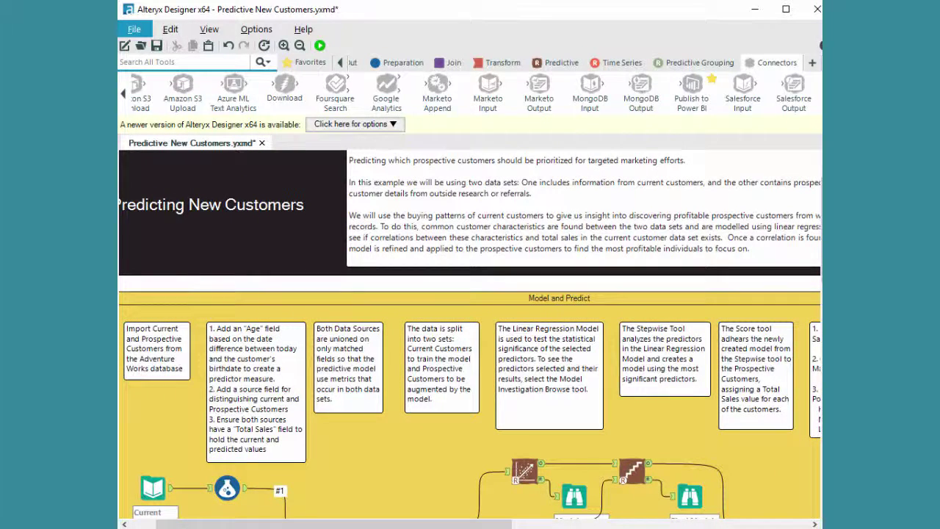
scroll(797, 91, down, 1)
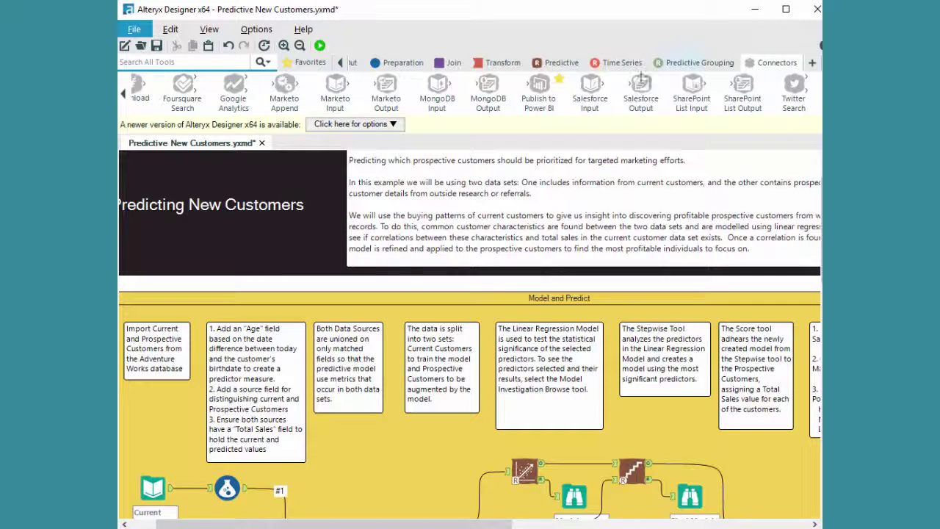
Browse the Predictive tool palette, scrolling right through all its tools
click(549, 64)
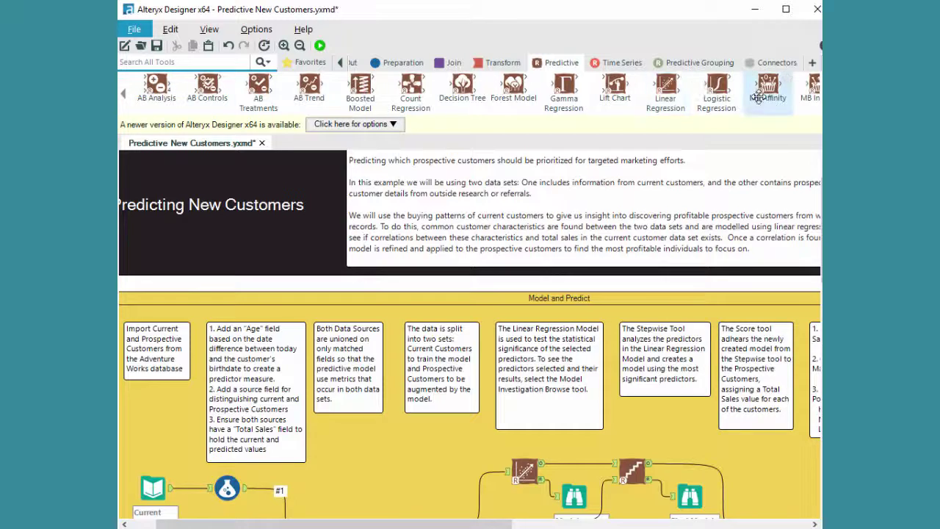
mouse_move(493, 526)
mouse_down()
mouse_move(608, 526)
mouse_move(485, 526)
mouse_up()
scroll(470, 92, right, 10)
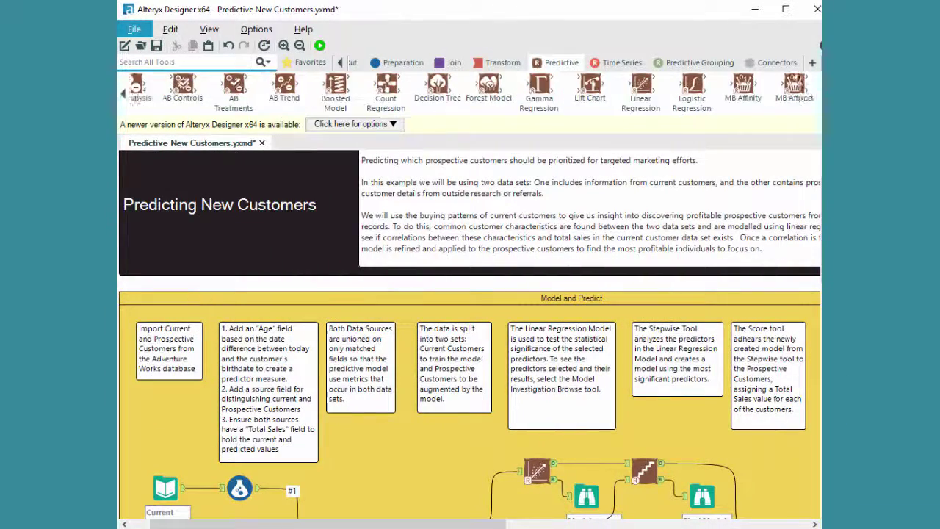
scroll(478, 89, right, 3)
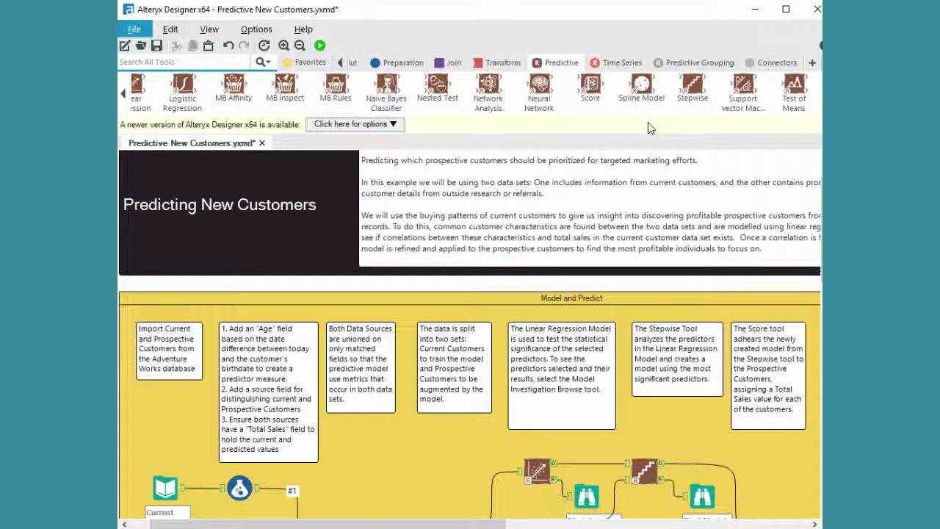
Step through the Time Series, Transform, Join, Preparation and In/Out tool categories
click(622, 64)
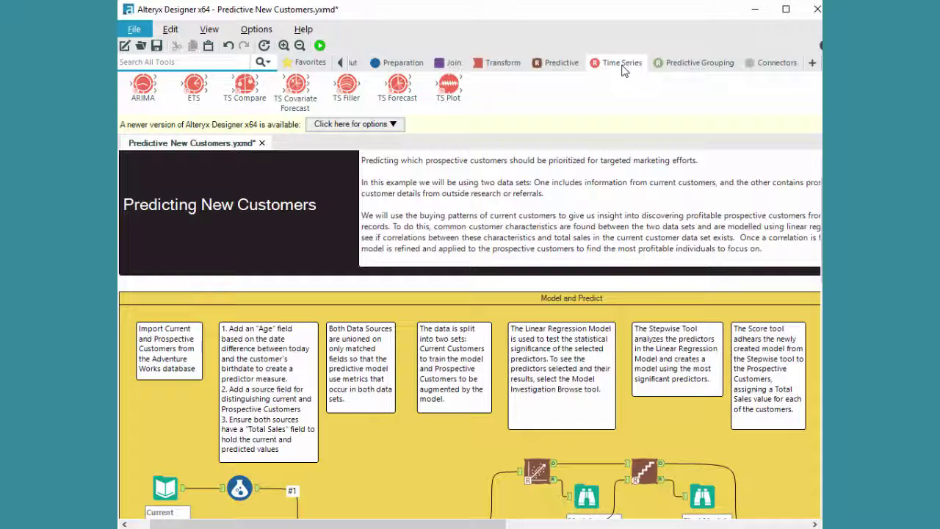
click(502, 65)
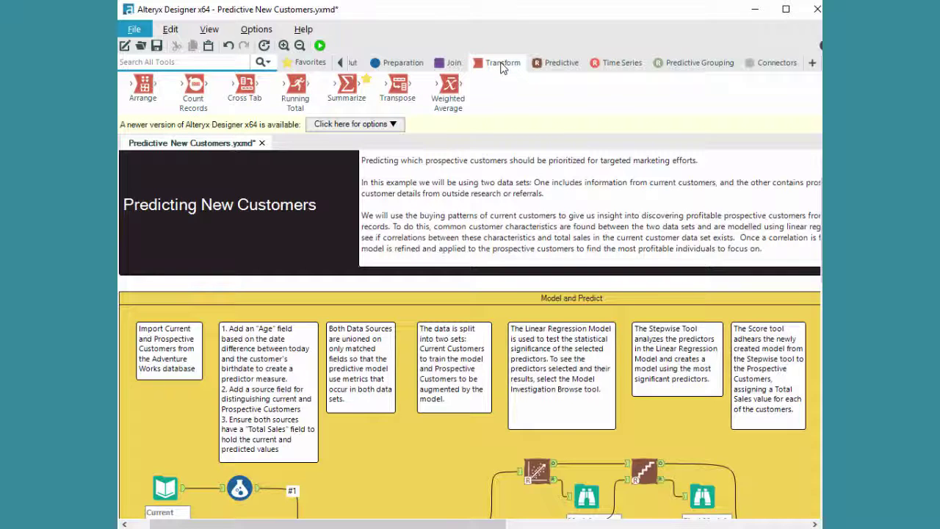
click(446, 64)
click(389, 66)
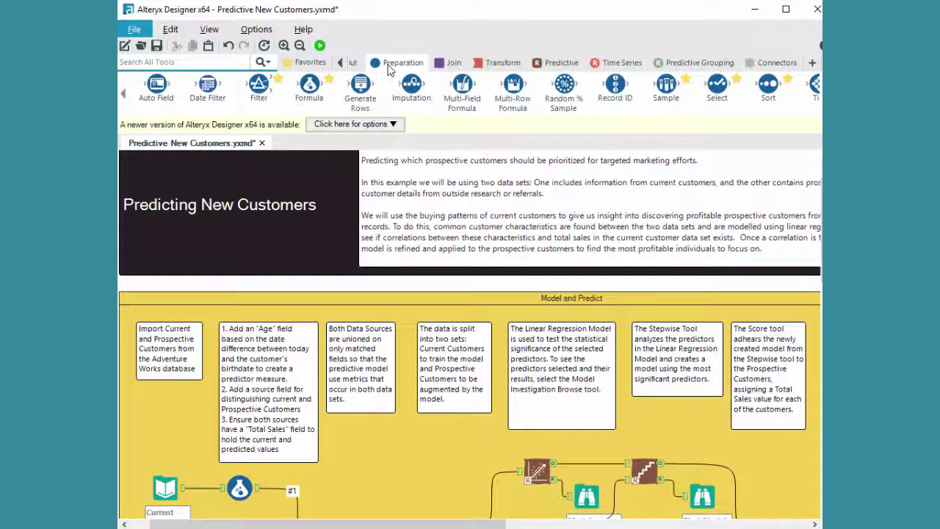
click(353, 63)
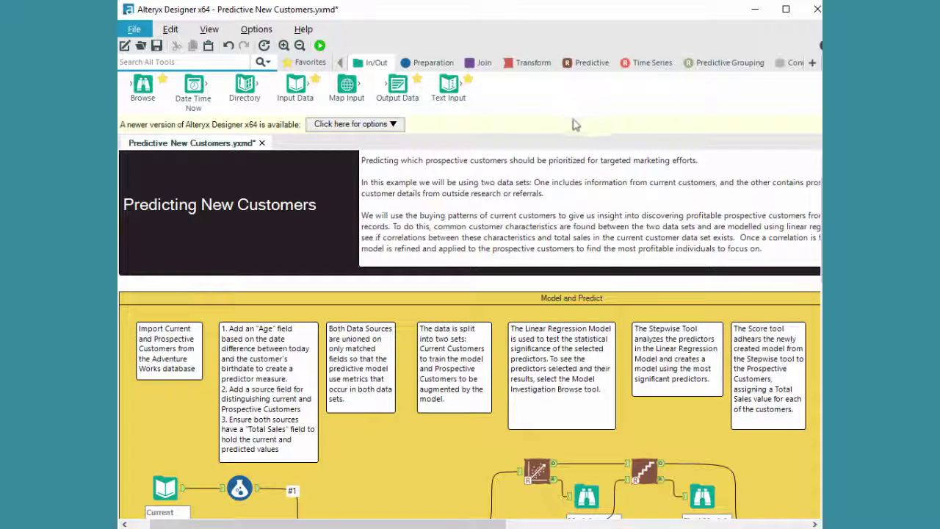